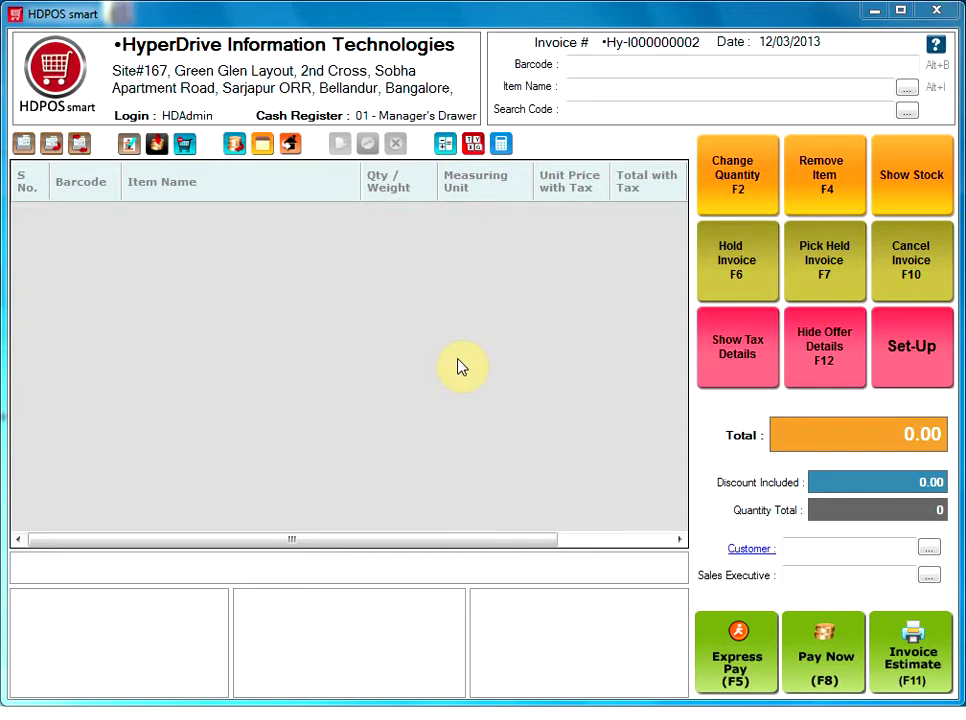
Start a new item in the set-up's item management and name it Shirt
left_click(895, 360)
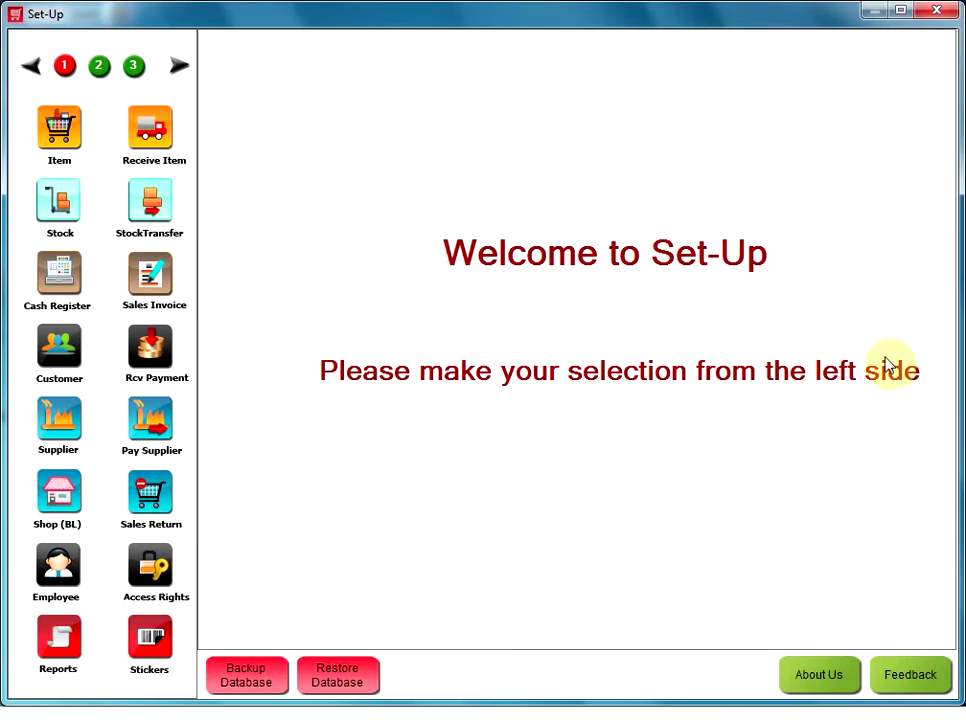
left_click(76, 141)
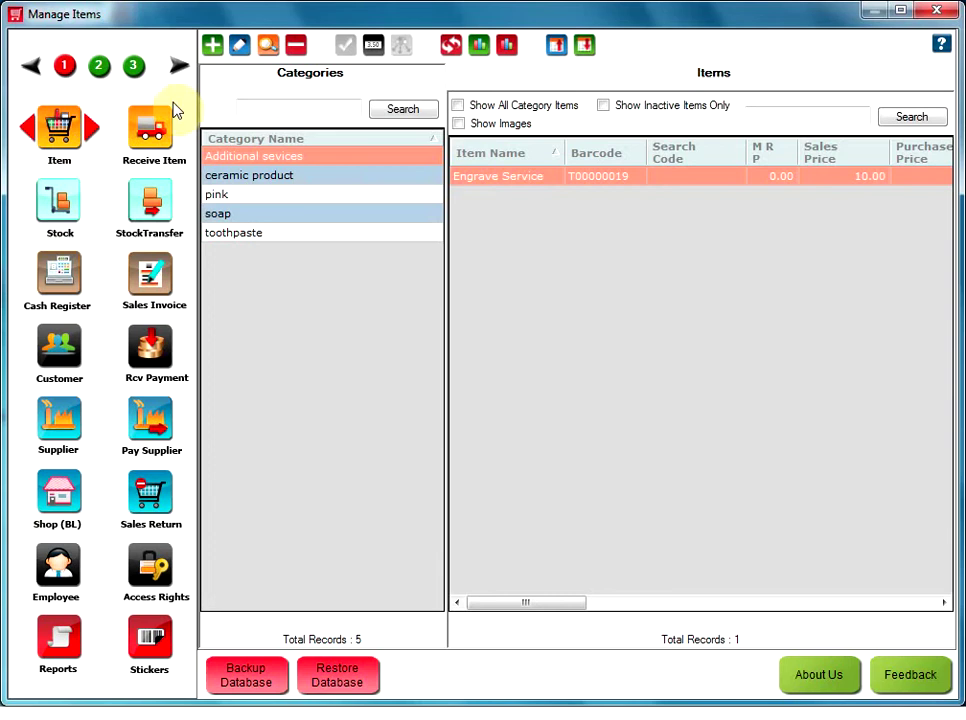
left_click(213, 51)
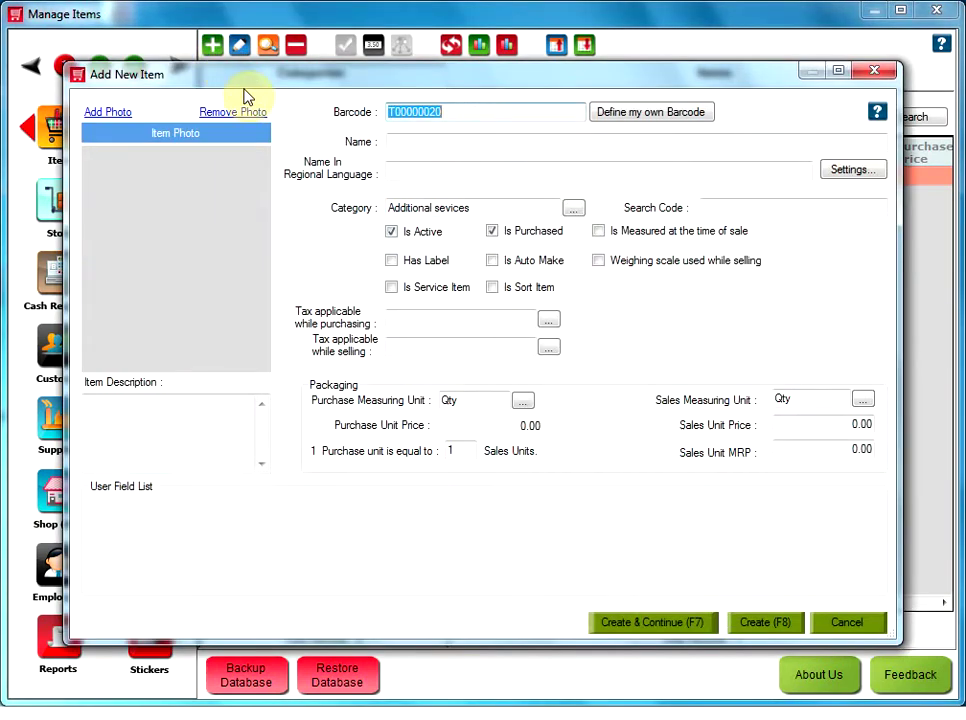
left_click(394, 142)
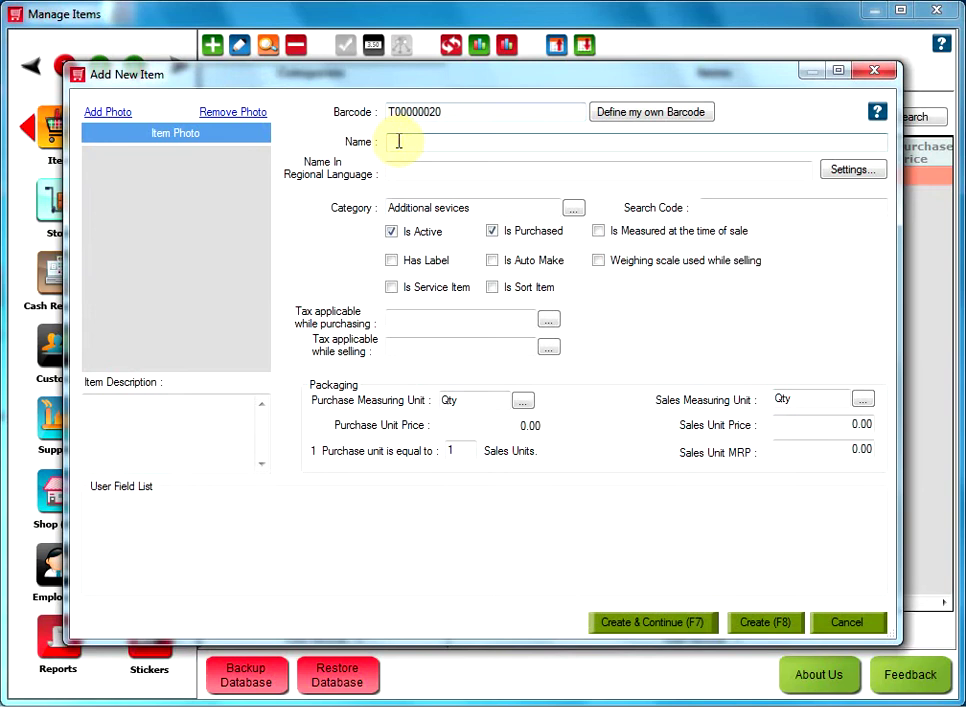
type("Shirt")
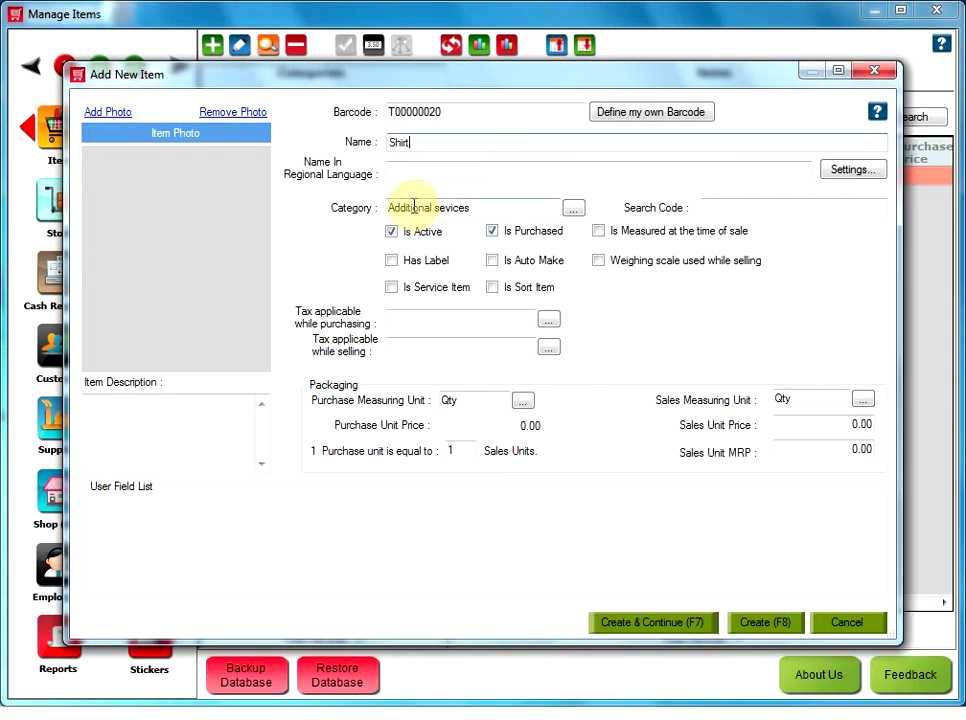
Create a new item category named Formals from the new item's category selection
left_click(570, 210)
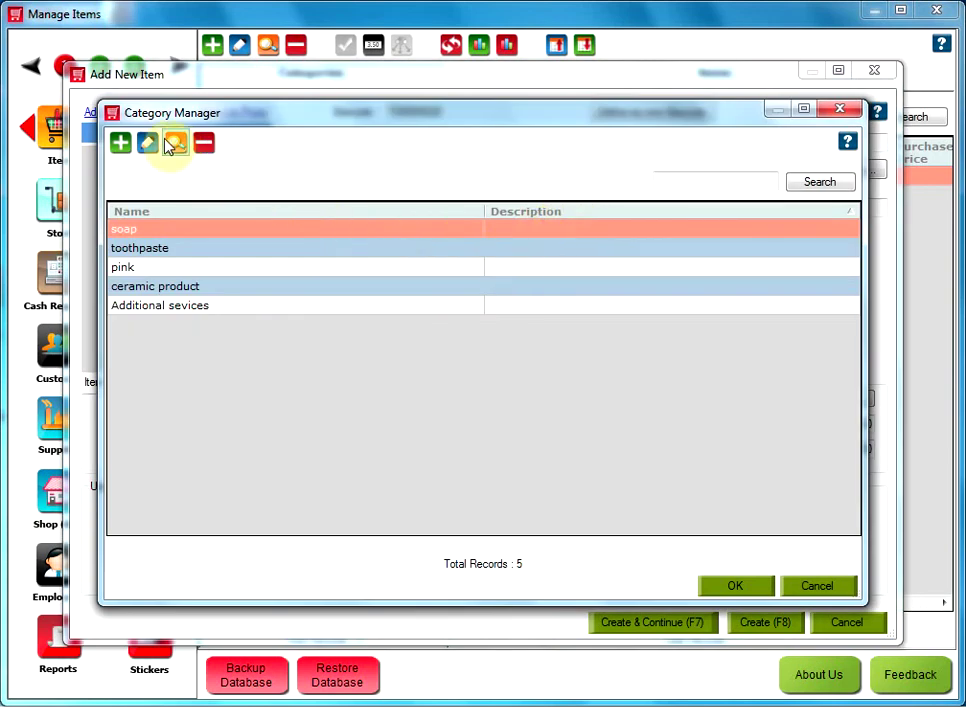
left_click(123, 144)
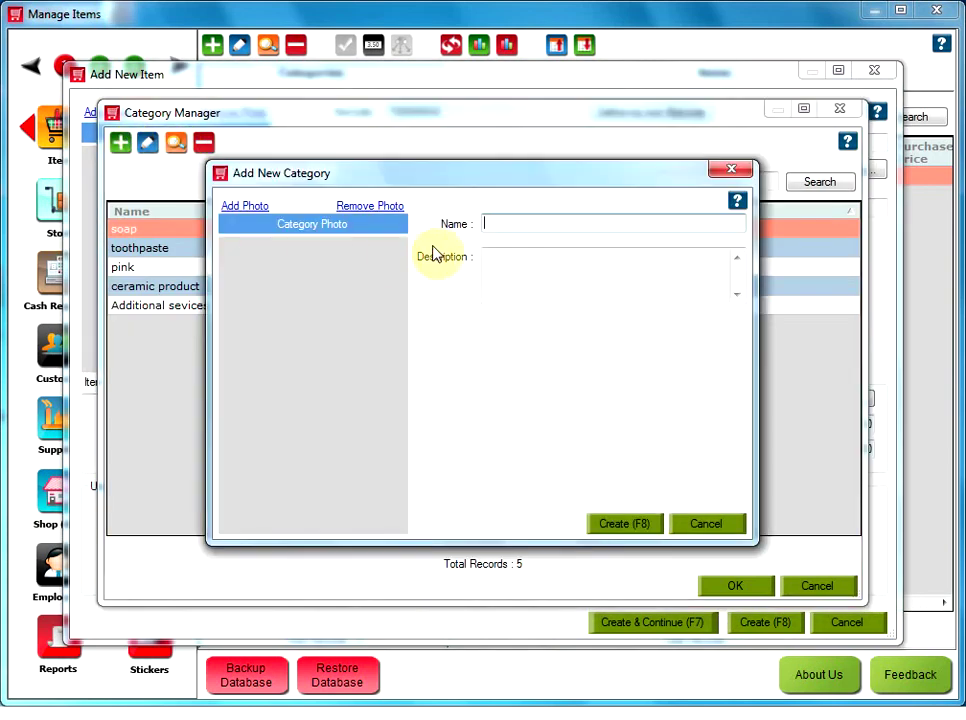
left_click(485, 224)
type("Formals")
left_click(604, 524)
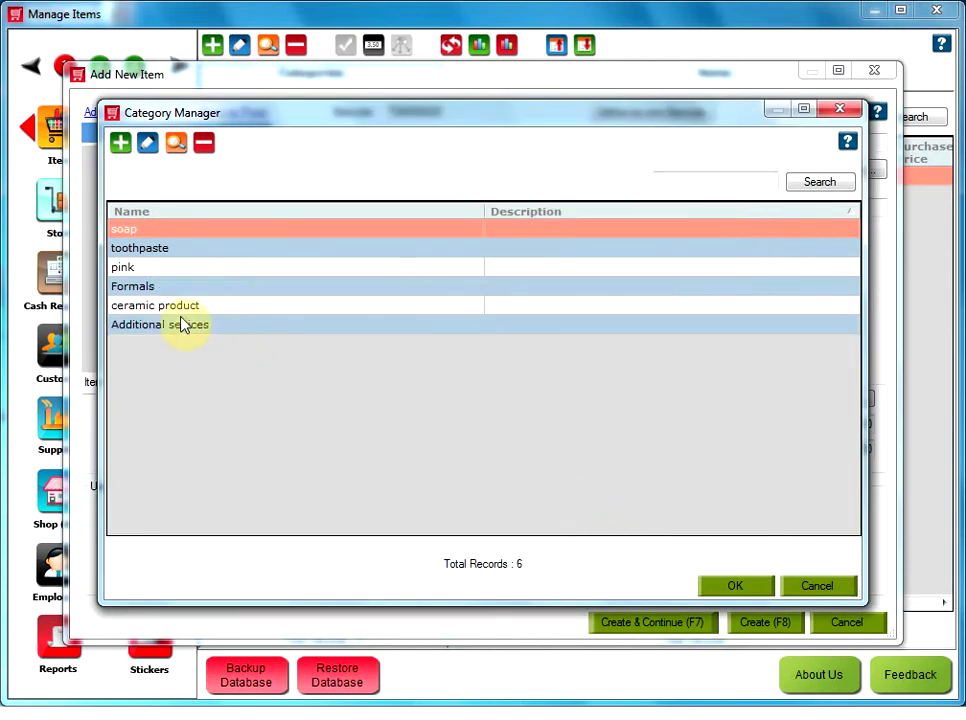
Assign the Formals category to the Shirt and create the item with a sales unit price of 200
double_click(155, 288)
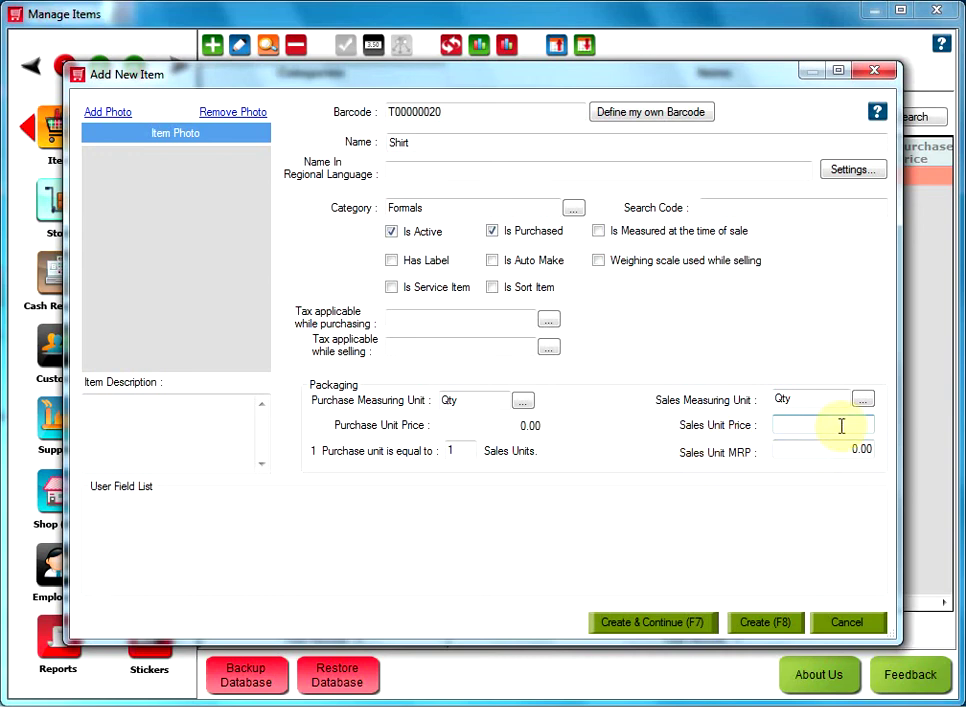
type("200")
left_click(742, 624)
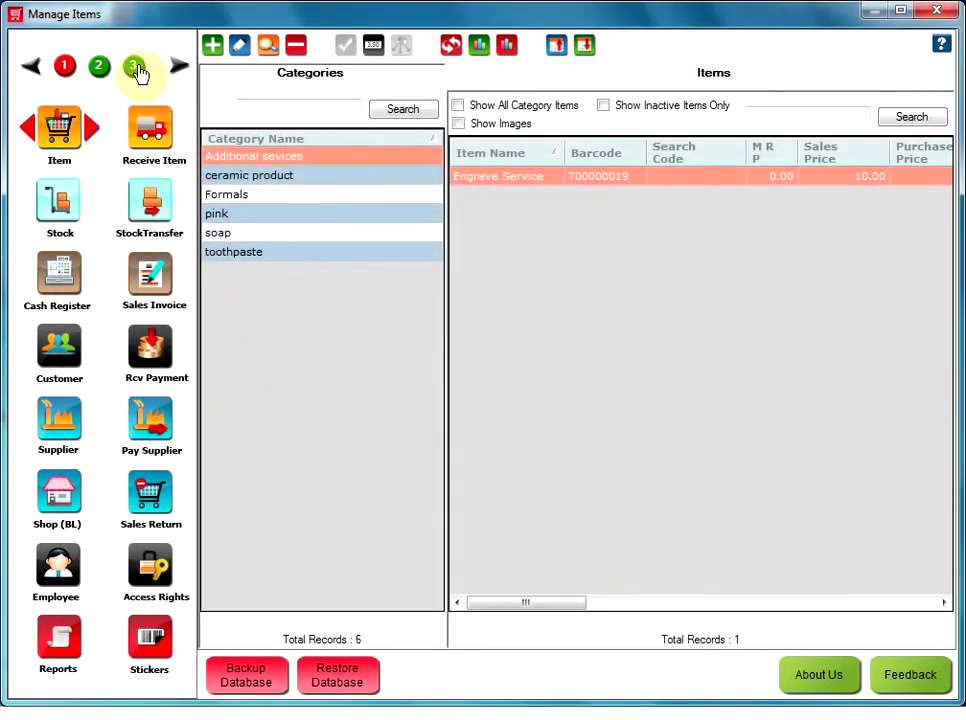
Create a custom field named color in the system settings, with field type Text and display index 1
left_click(135, 67)
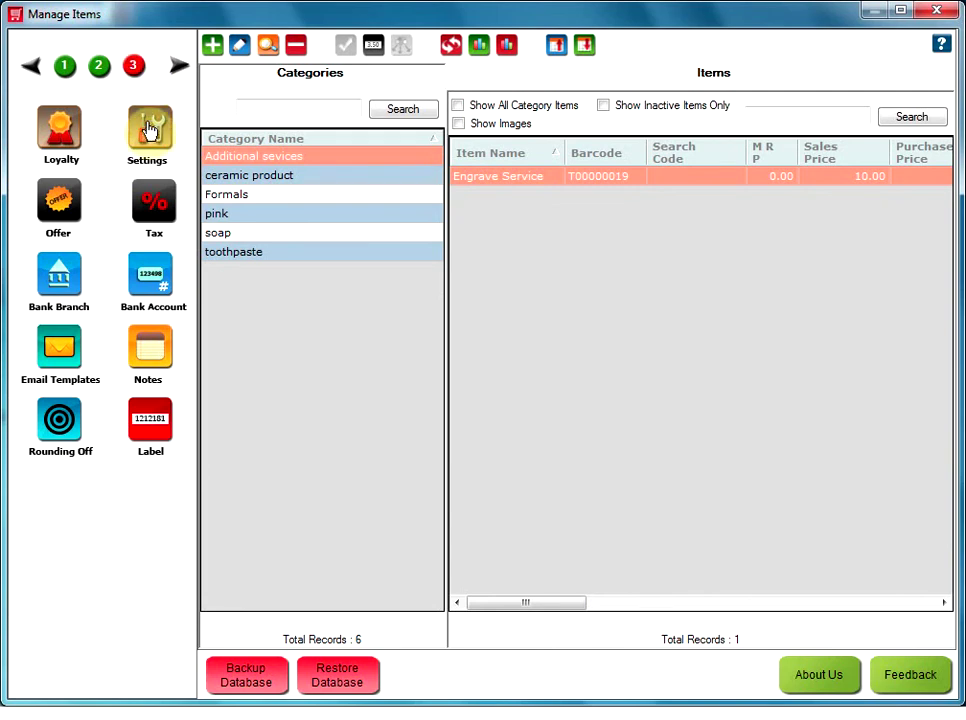
left_click(150, 138)
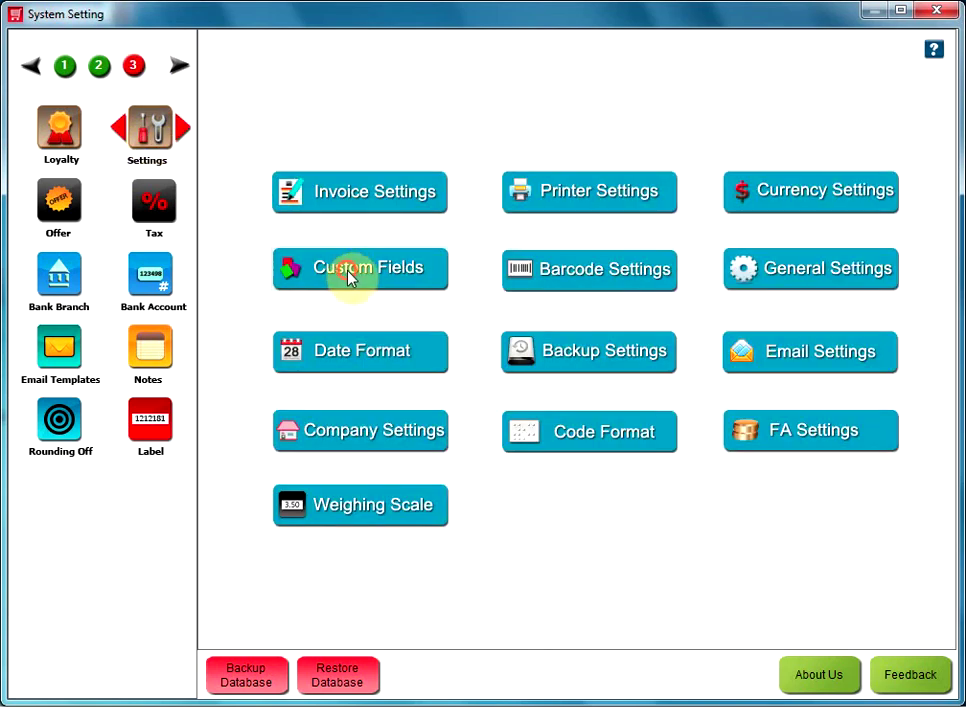
left_click(349, 272)
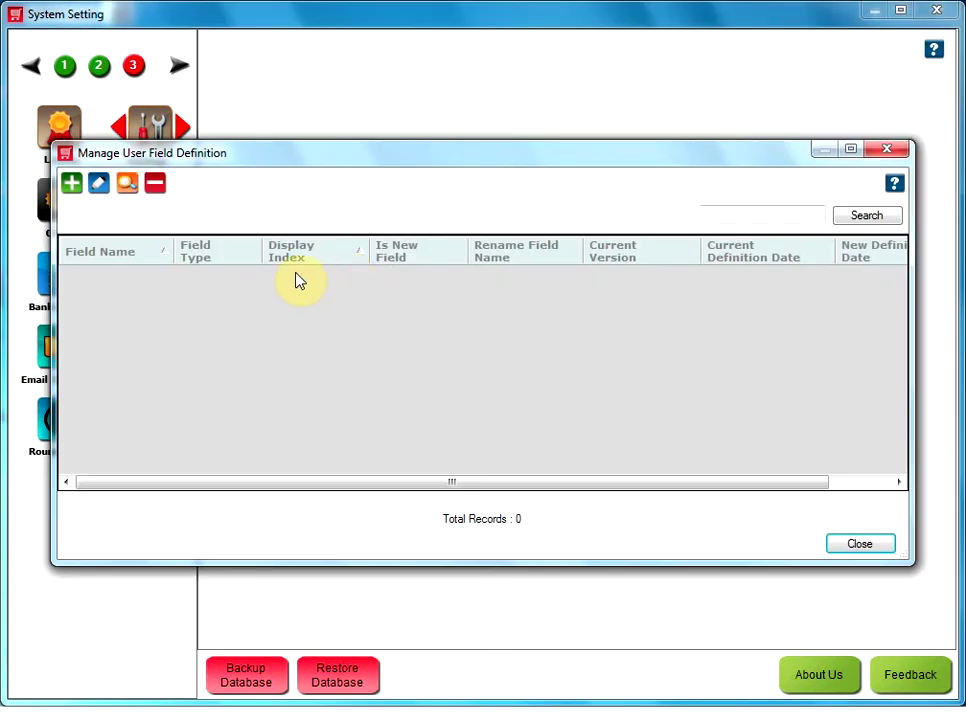
left_click(74, 190)
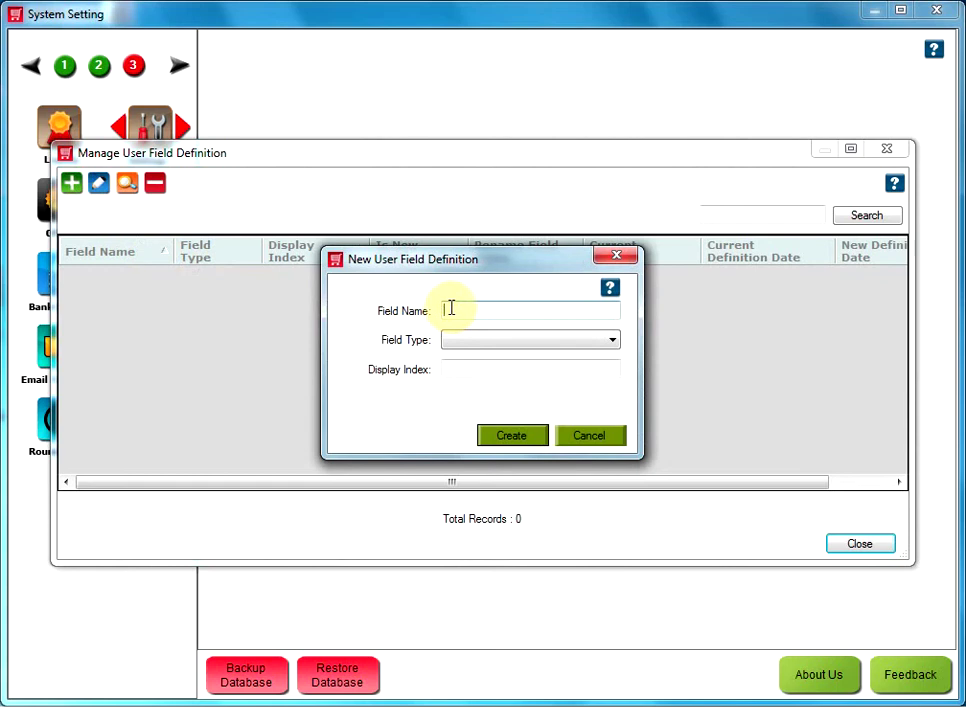
type("color")
left_click(447, 341)
left_click(475, 354)
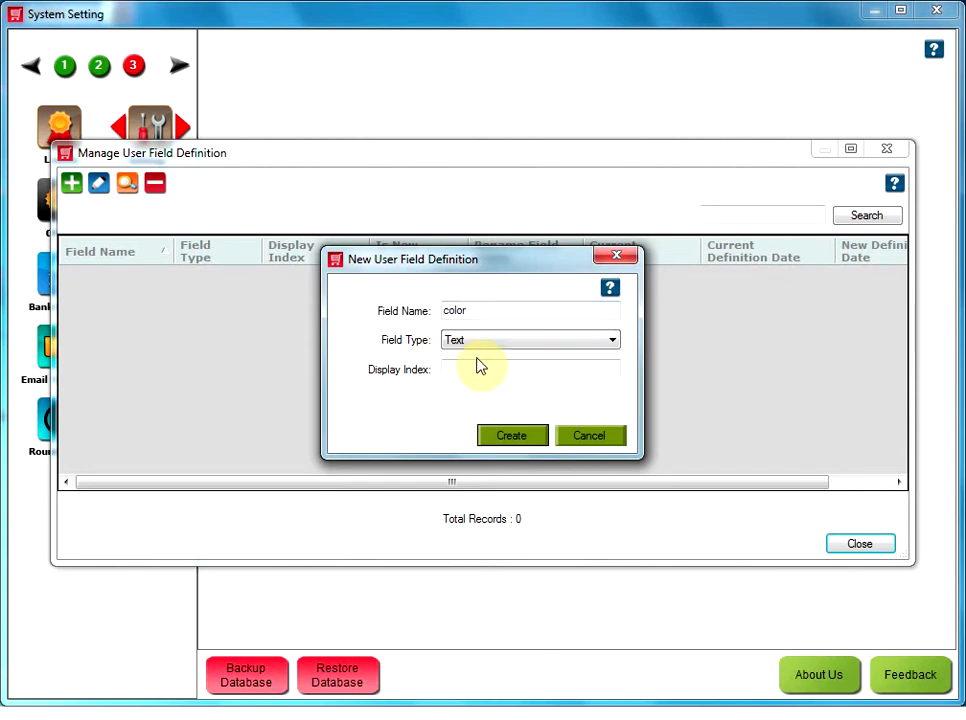
left_click(465, 364)
type("1")
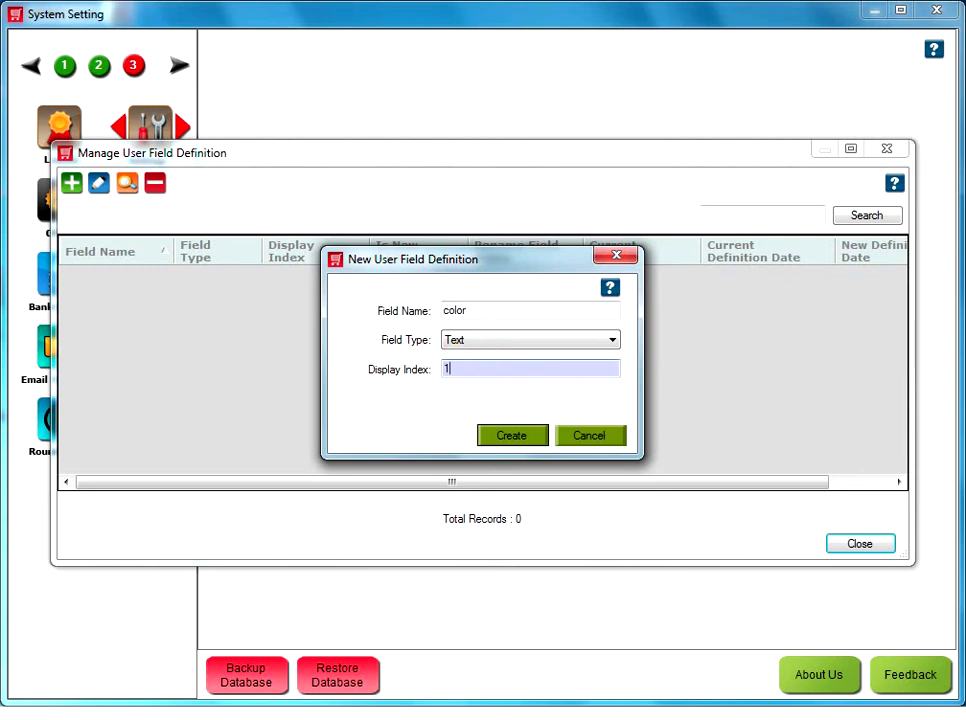
left_click(510, 437)
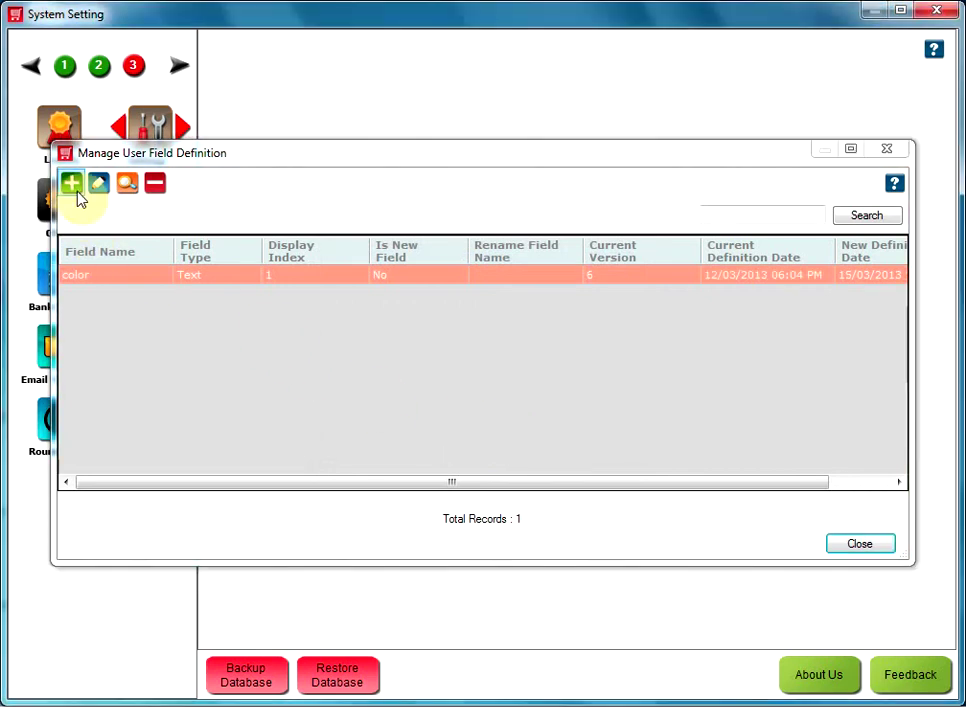
Create a second custom field named size with field type Lookup Value and display index 2
left_click(77, 191)
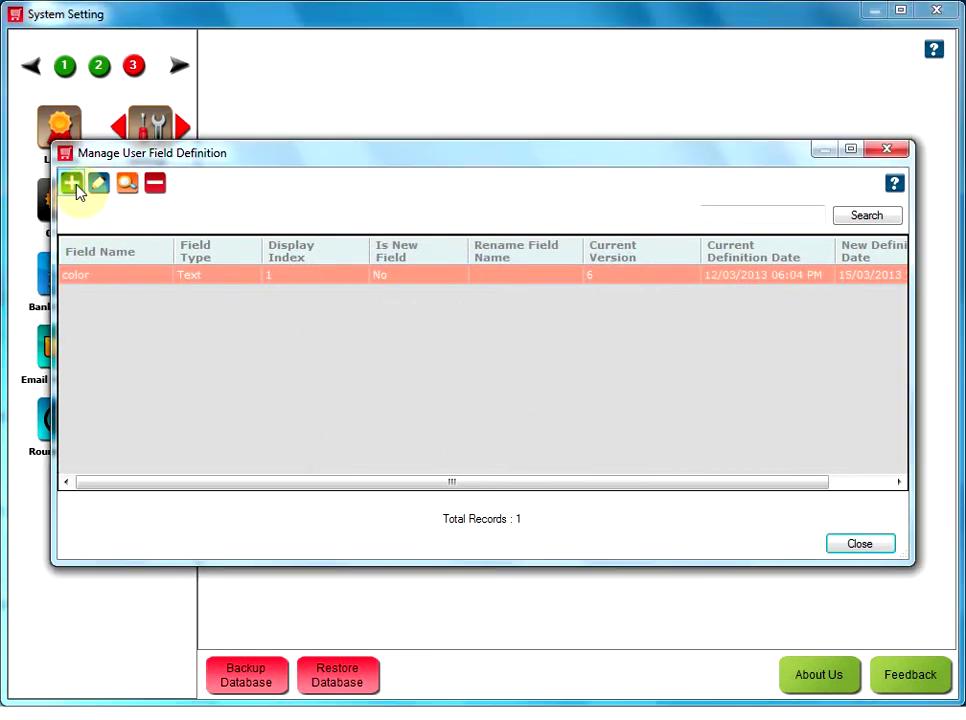
left_click(72, 184)
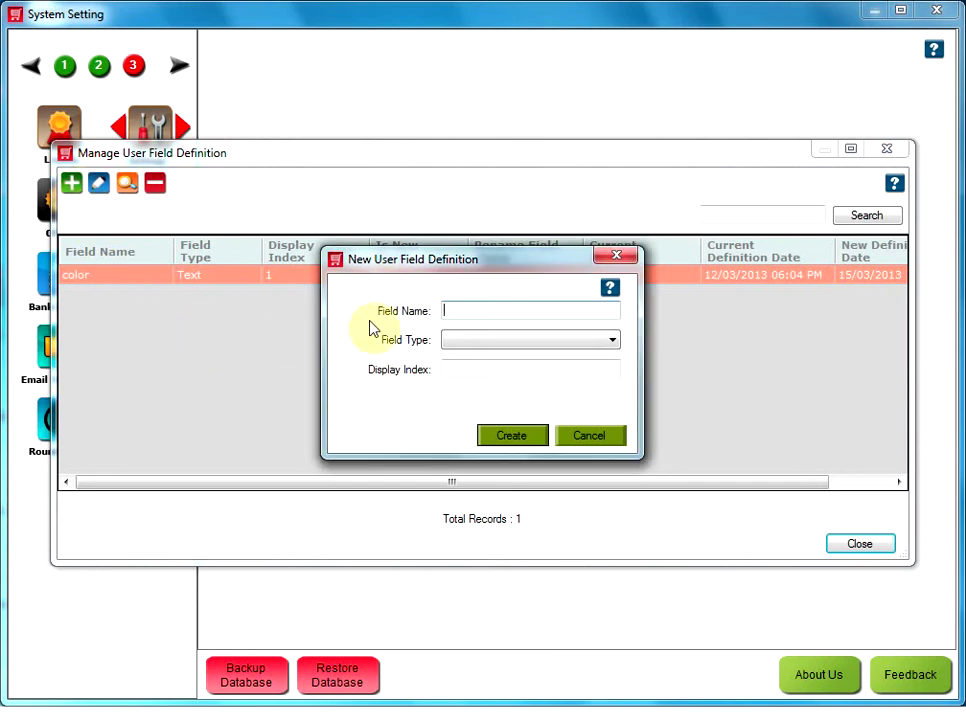
left_click(457, 313)
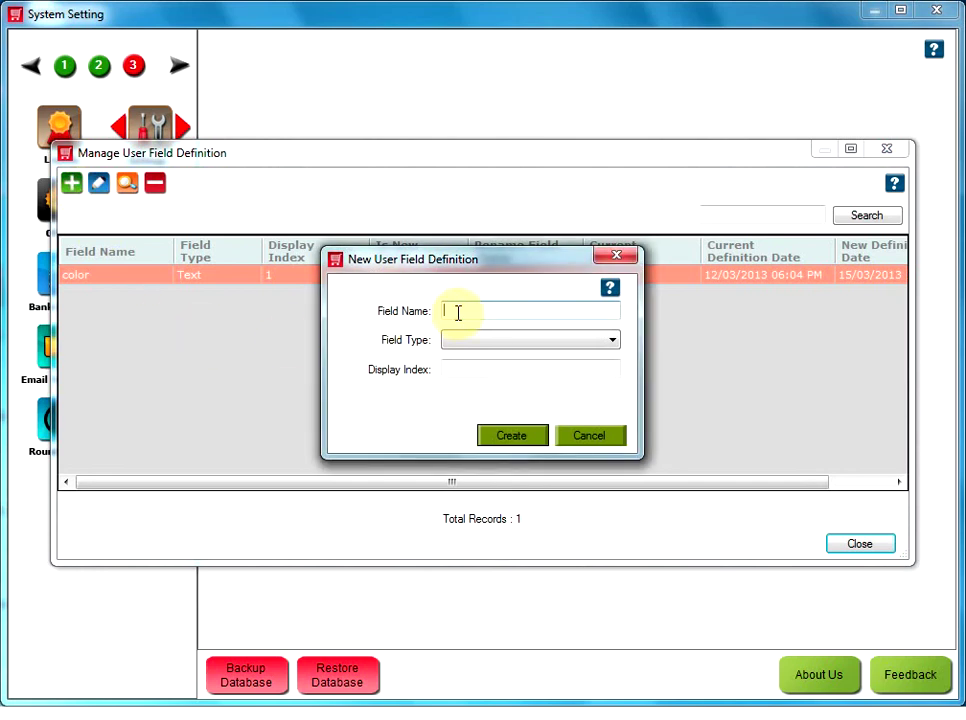
type("size")
left_click(472, 341)
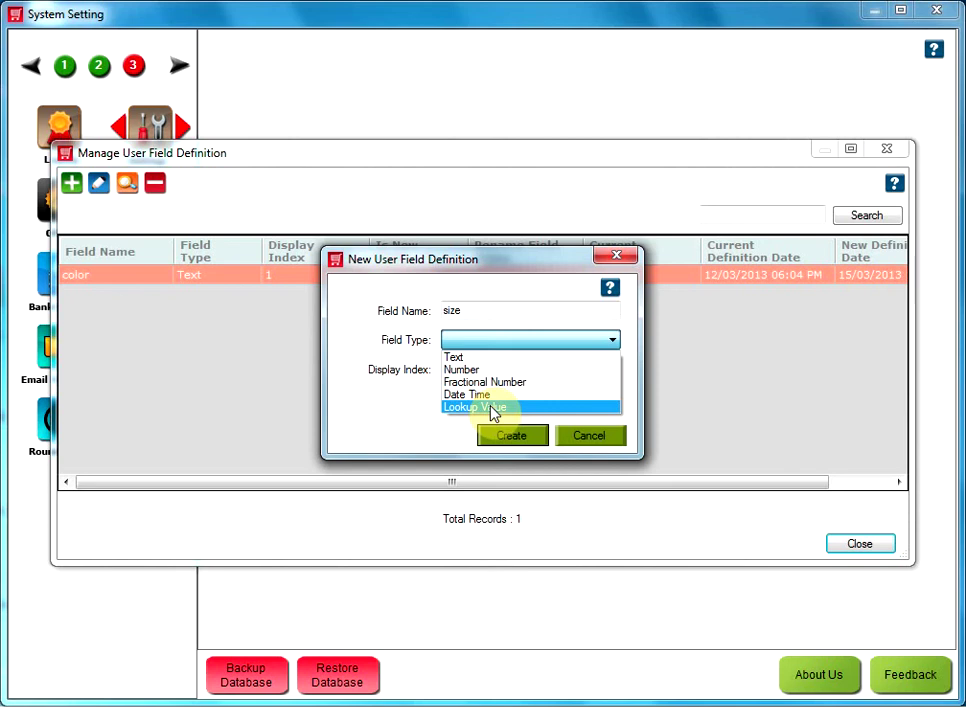
left_click(492, 408)
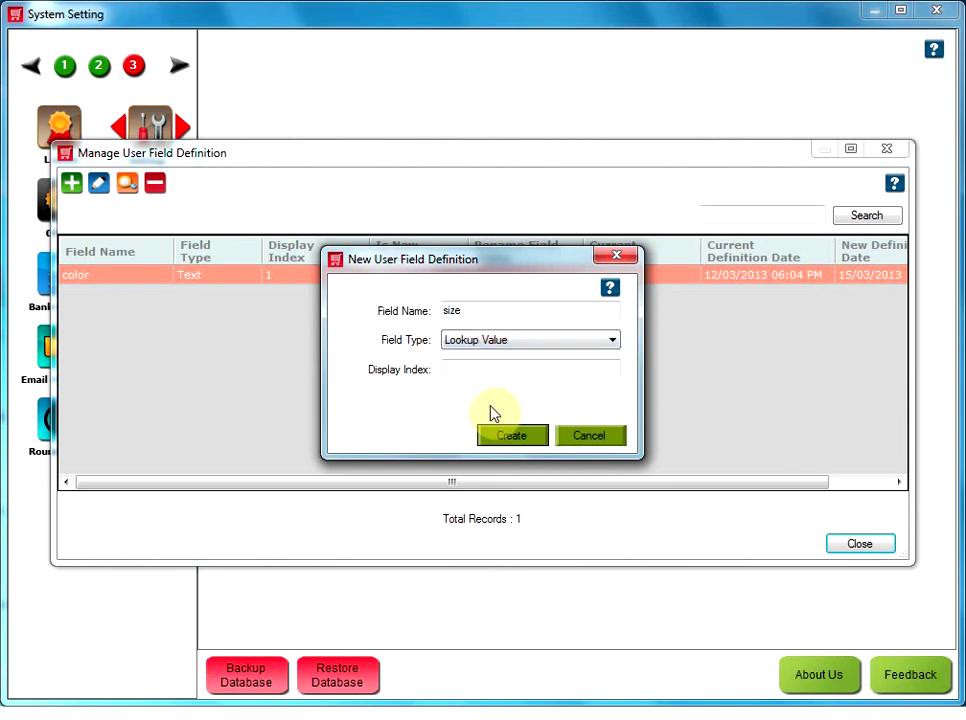
left_click(460, 364)
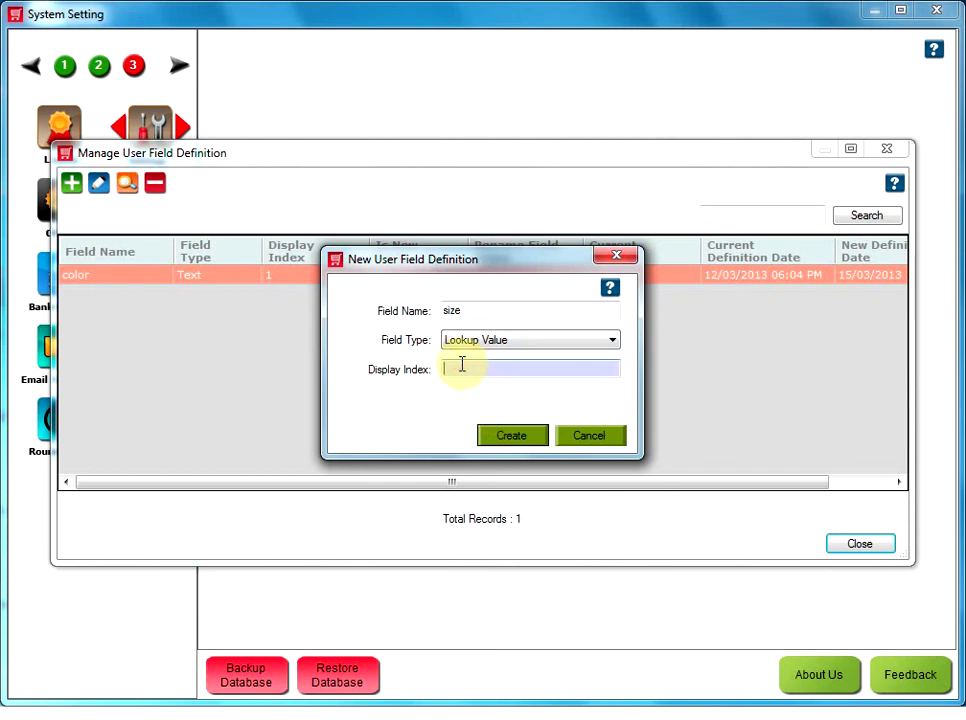
type("2")
left_click(513, 438)
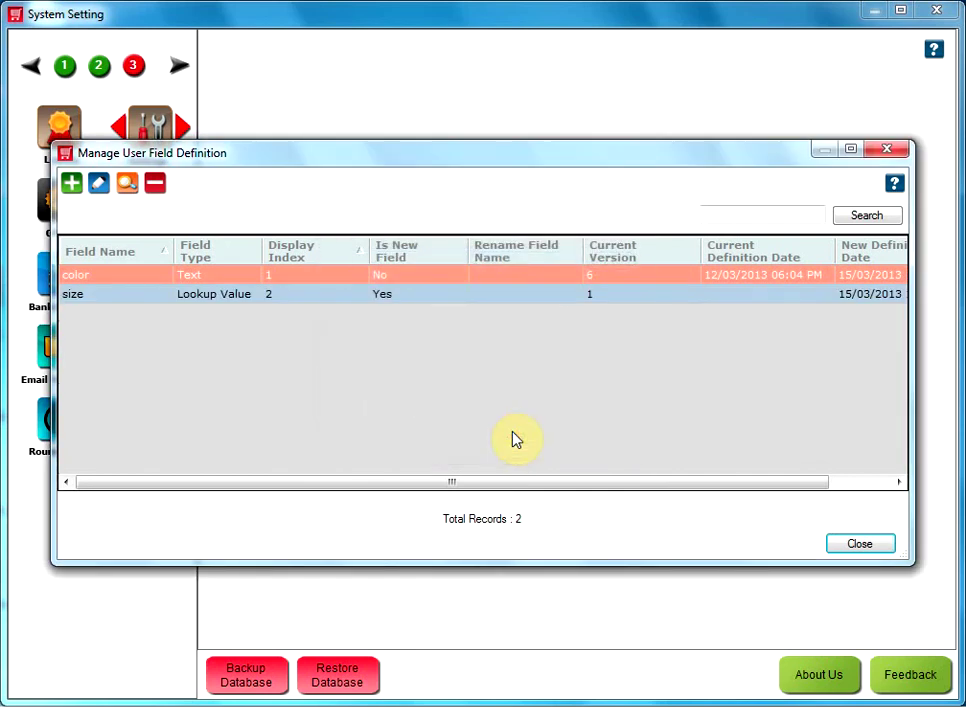
Leave the custom field settings and restart HDPOS smart, logging back in with the filled-in credentials
left_click(881, 545)
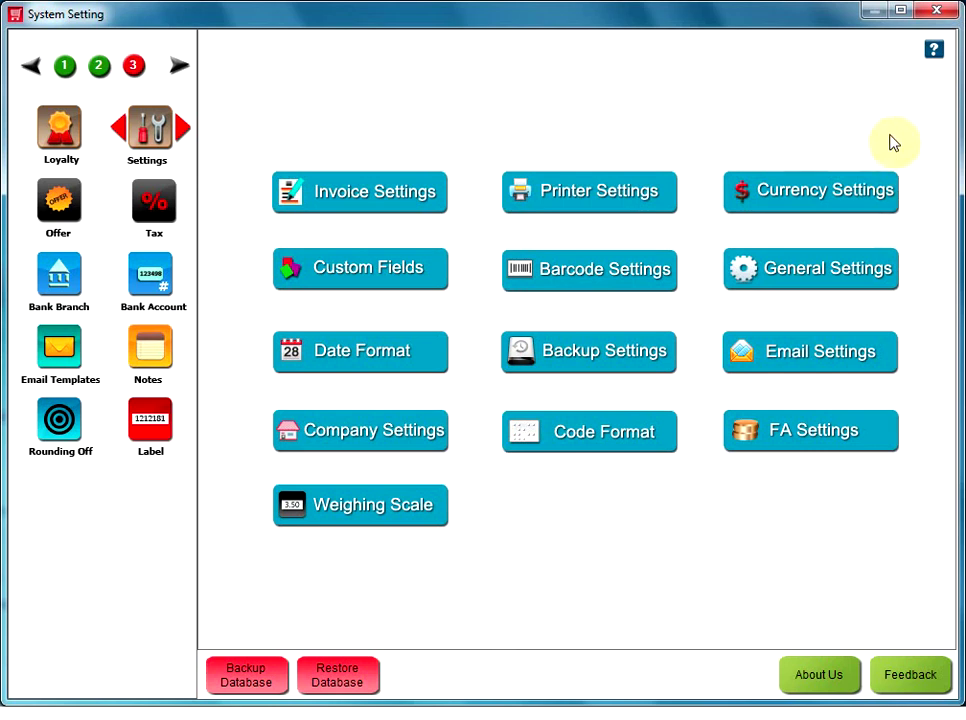
left_click(929, 12)
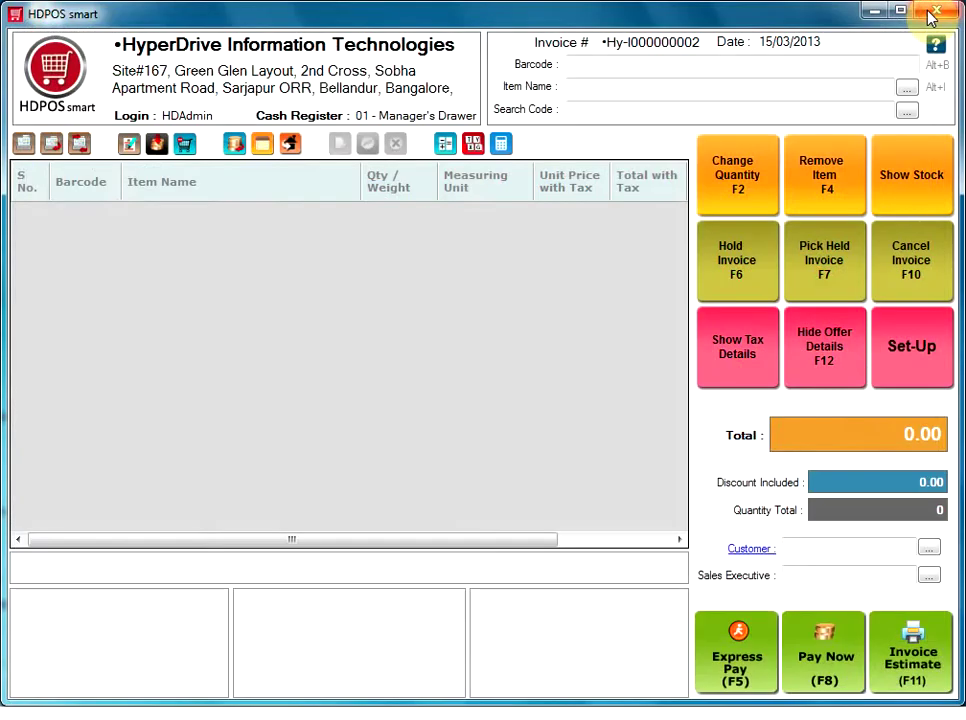
left_click(929, 12)
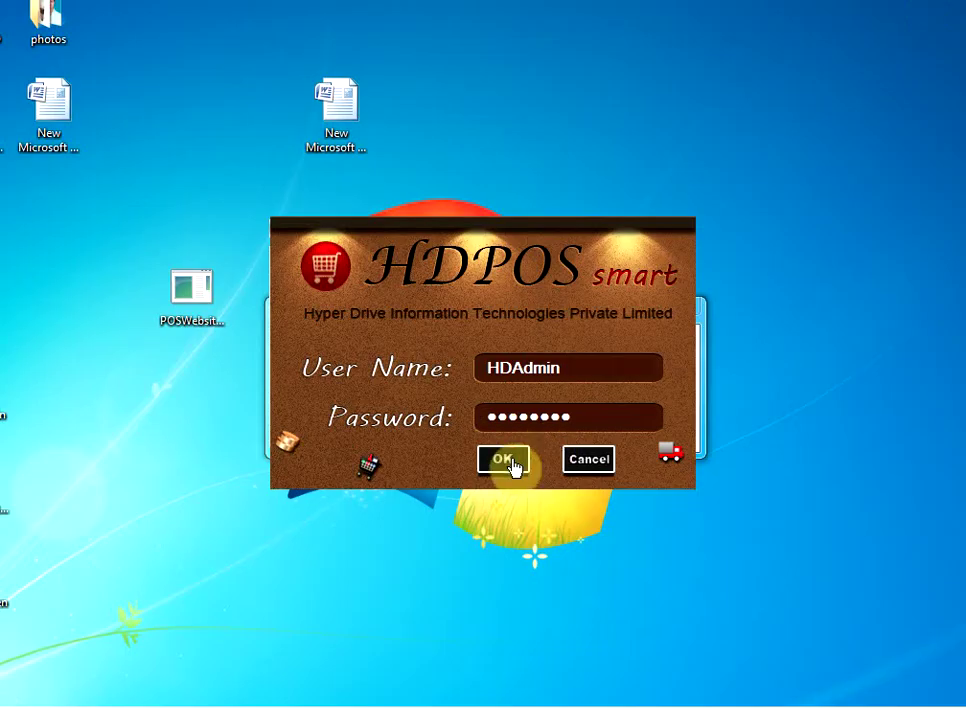
left_click(503, 459)
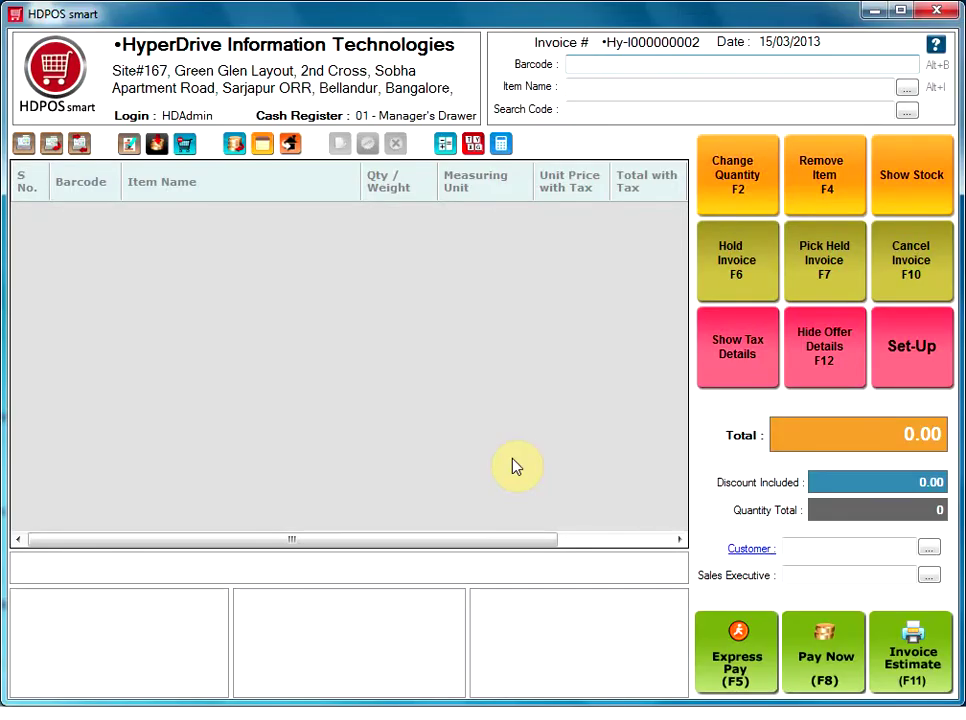
Open the Shirt item in the Formals category for editing and set its color field to red
left_click(898, 345)
left_click(63, 130)
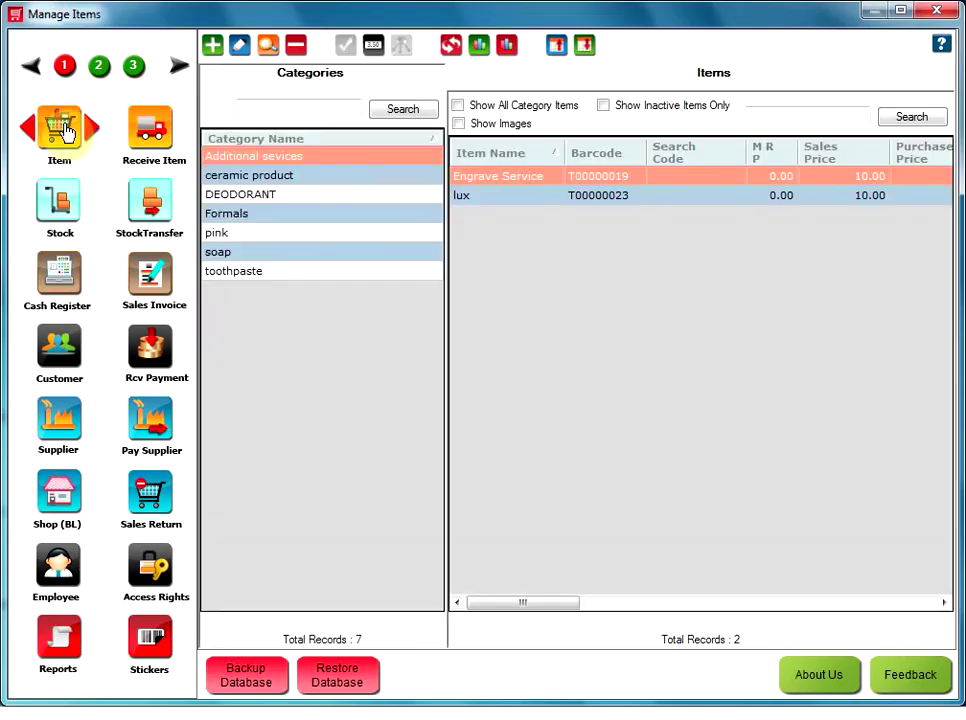
left_click(240, 215)
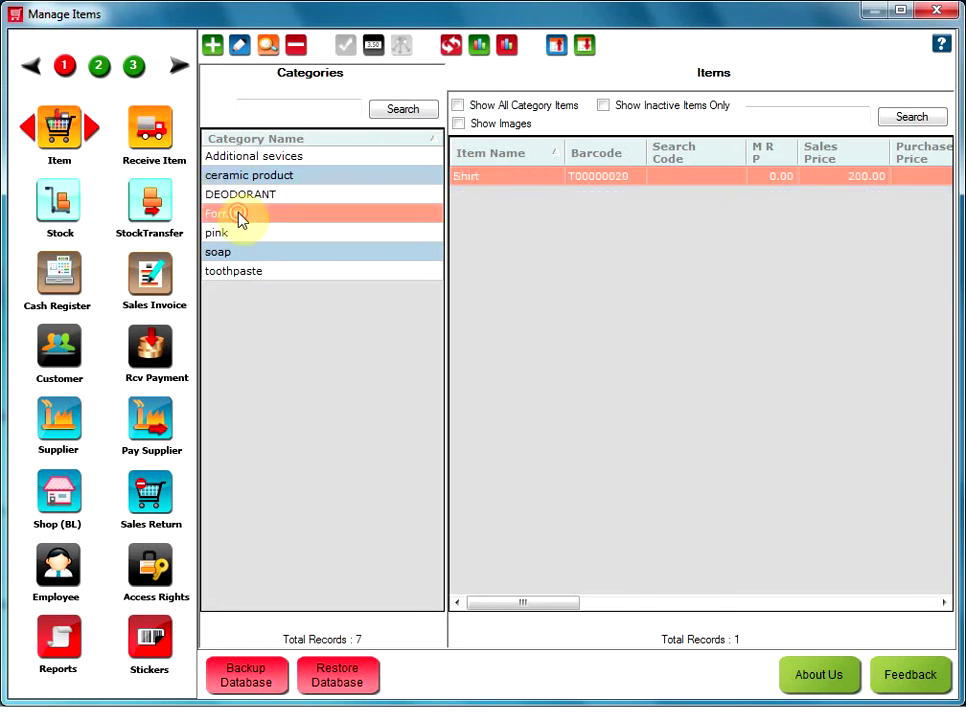
left_click(239, 55)
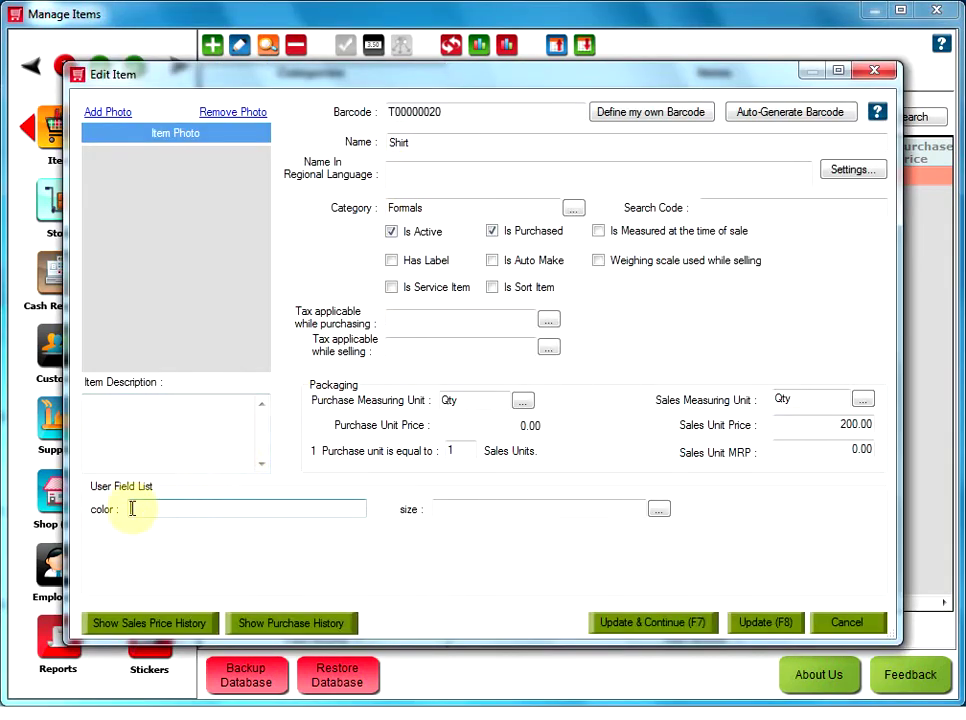
left_click(132, 508)
type("red")
Add small as a lookup value for the Shirt's size field
left_click(463, 509)
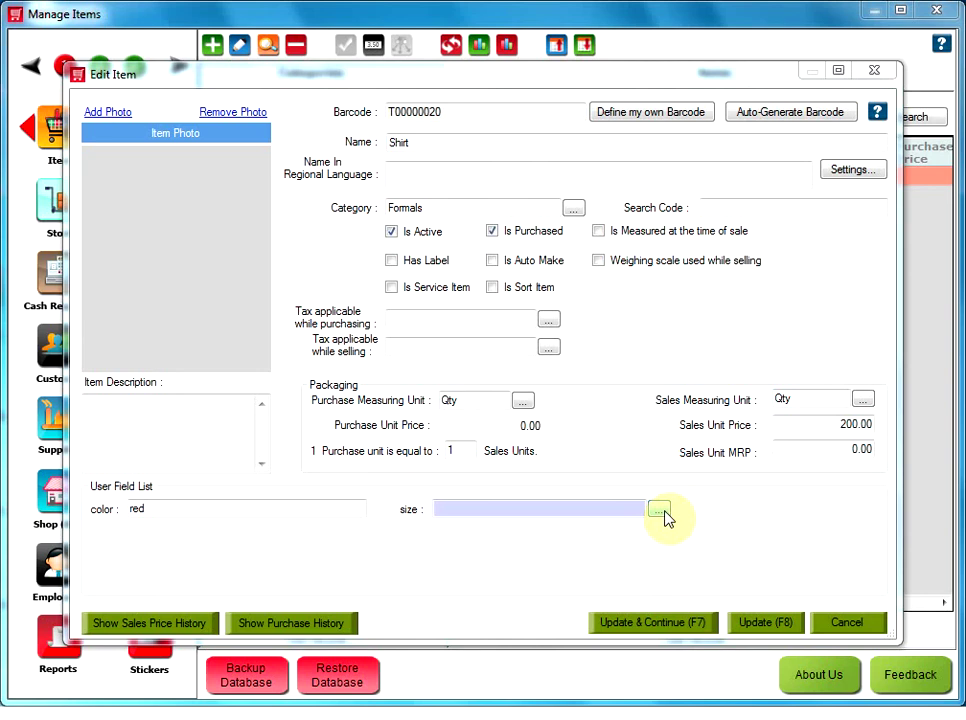
left_click(659, 511)
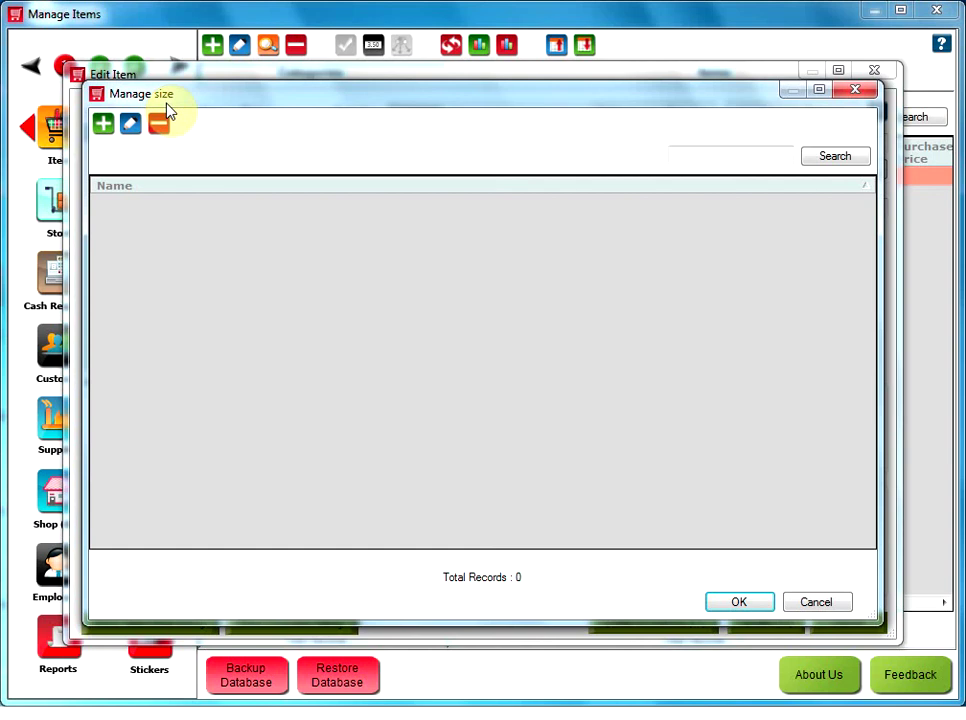
left_click(103, 127)
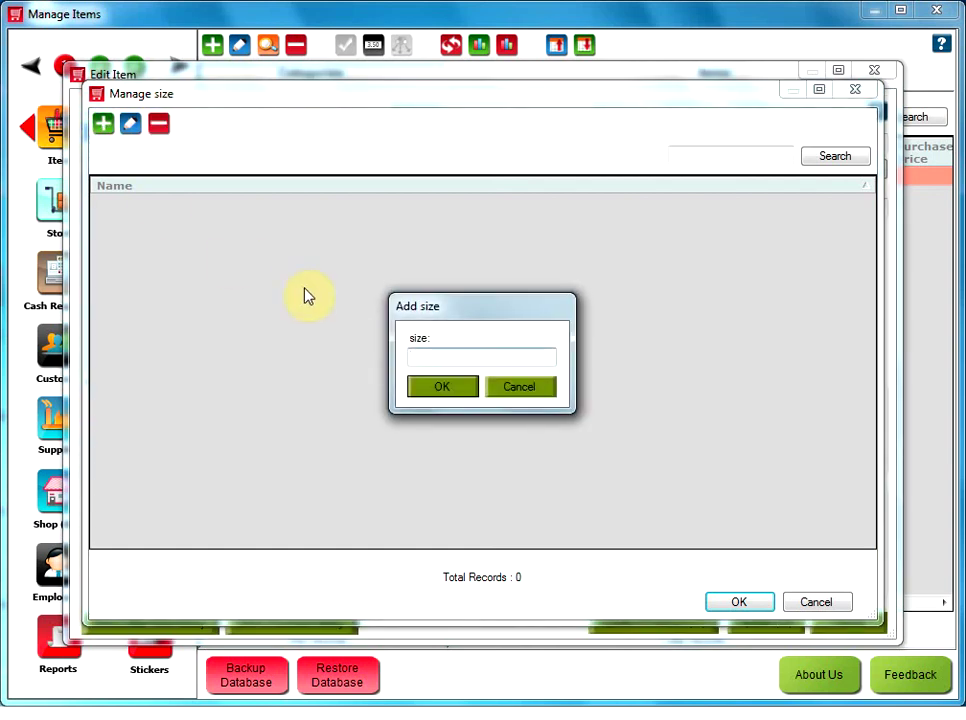
left_click(416, 354)
type("small")
left_click(446, 389)
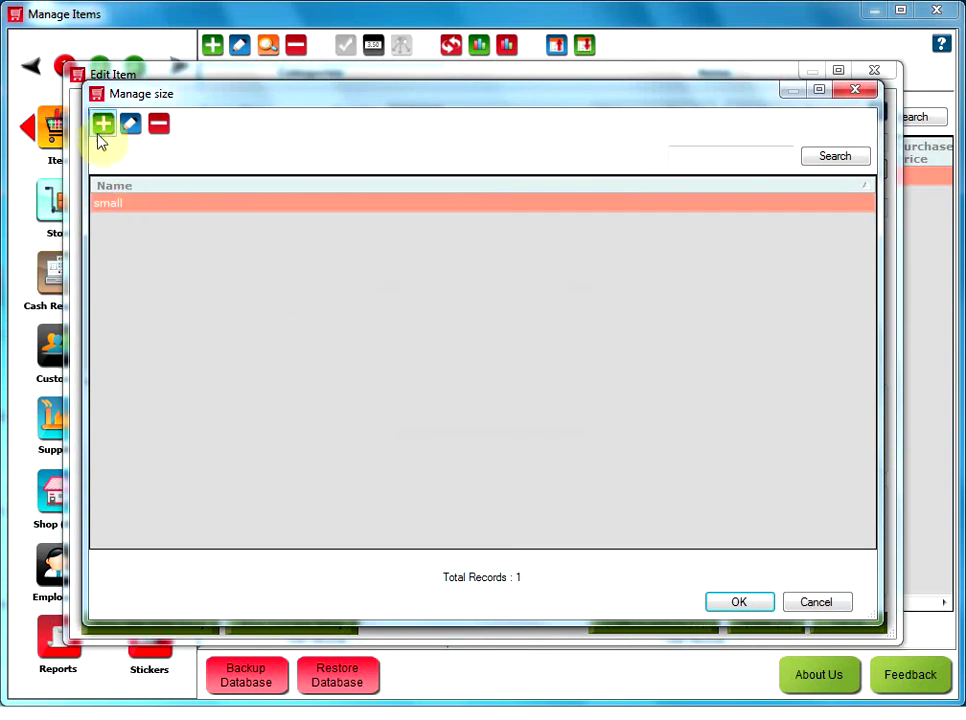
Add large as a second lookup value for the size field and leave the size value list without choosing an entry
left_click(102, 124)
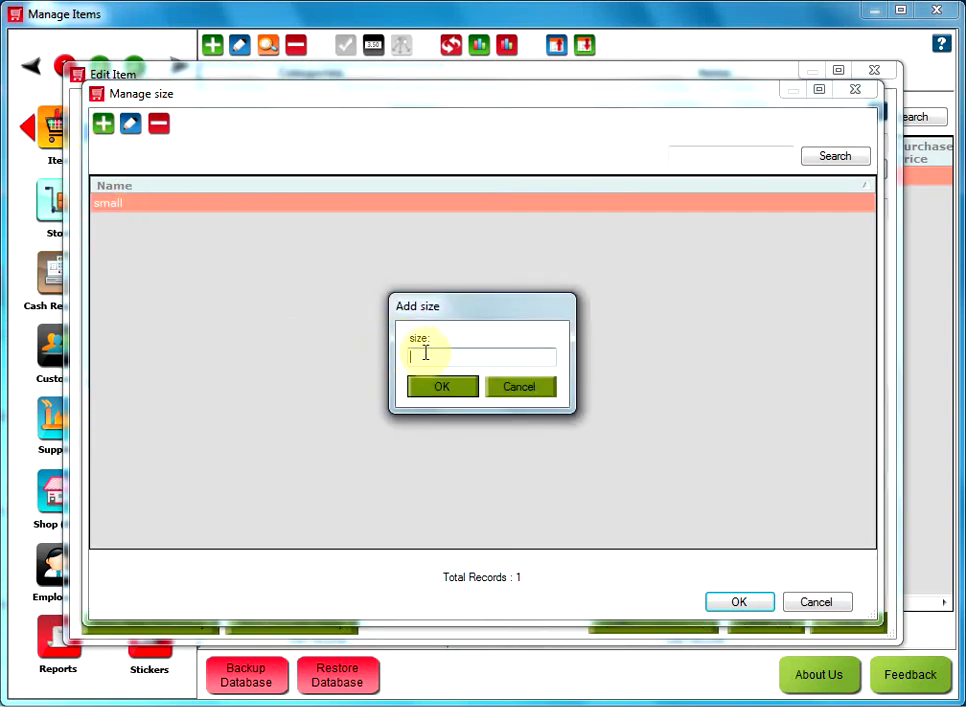
type("large")
left_click(442, 387)
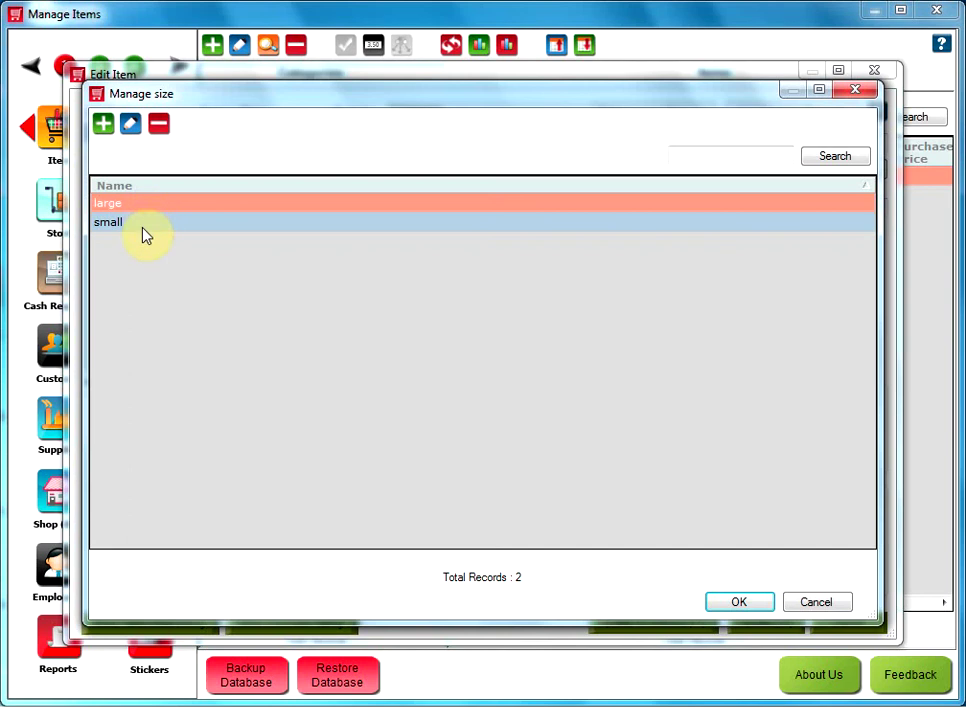
left_click(800, 603)
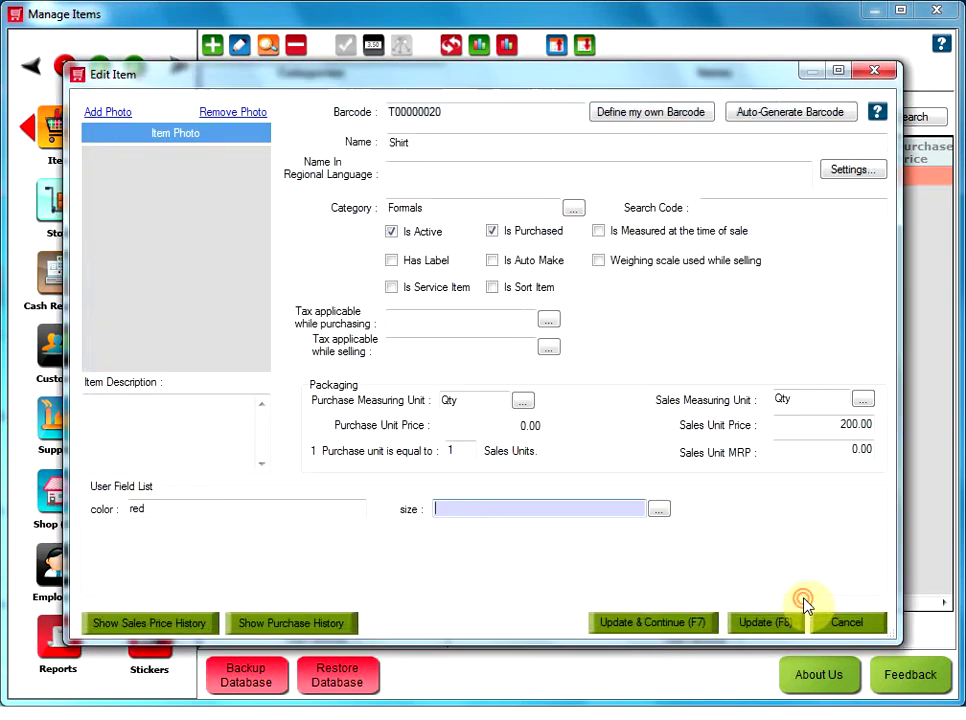
Fill the Shirt's size field with the lookup value small, and replace it with large from the suggestions
type("small")
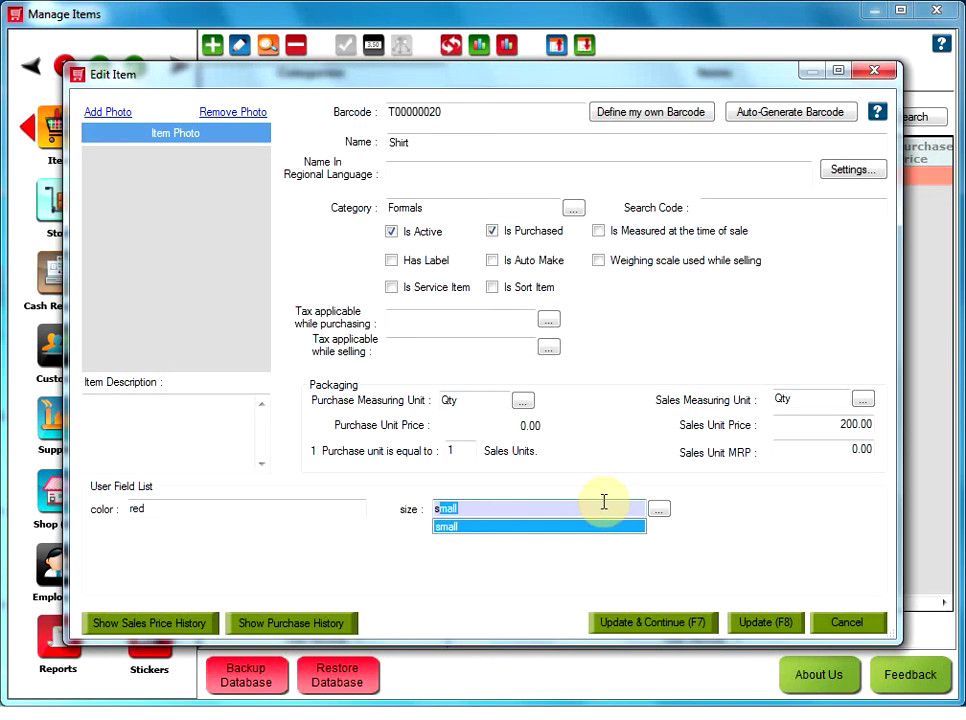
left_click(448, 528)
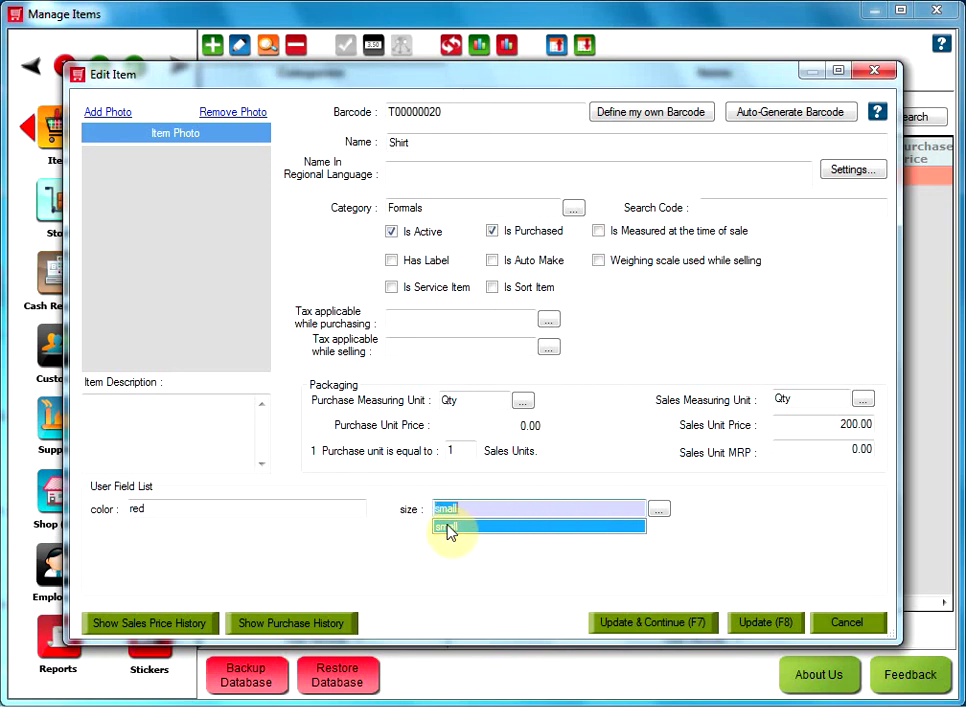
type("large")
left_click(446, 528)
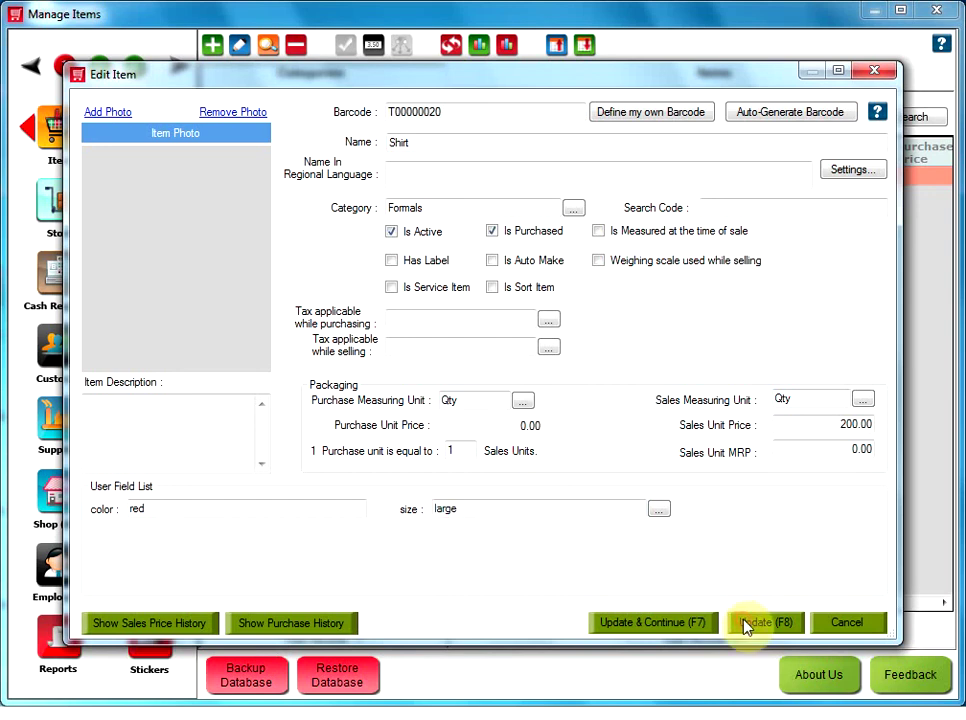